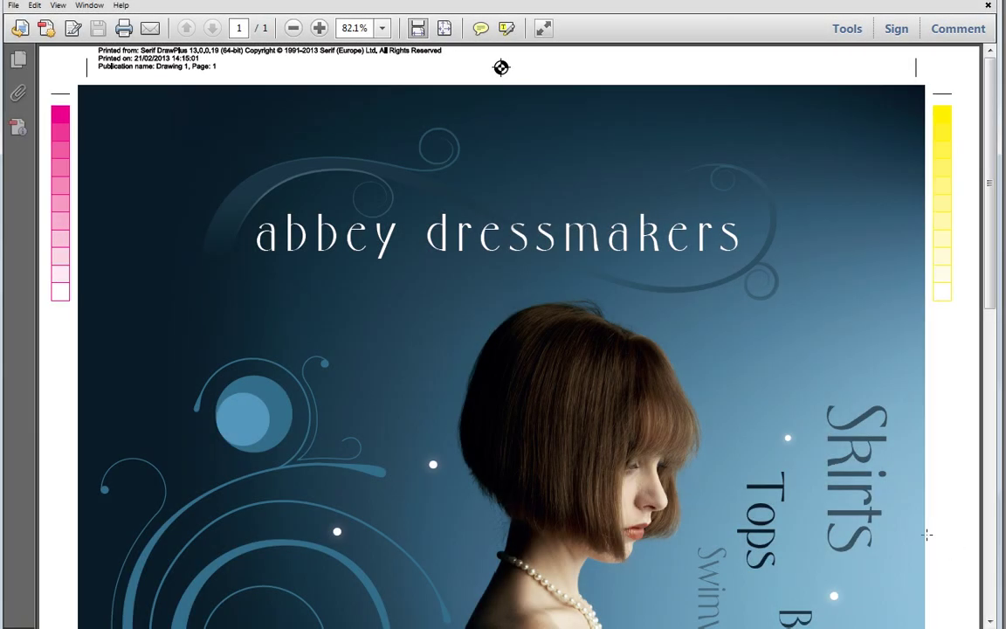
# - Zoom the poster PDF out to 66.7% and scroll down to view its lower half
pyautogui.click(294, 29)
pyautogui.click(293, 28)
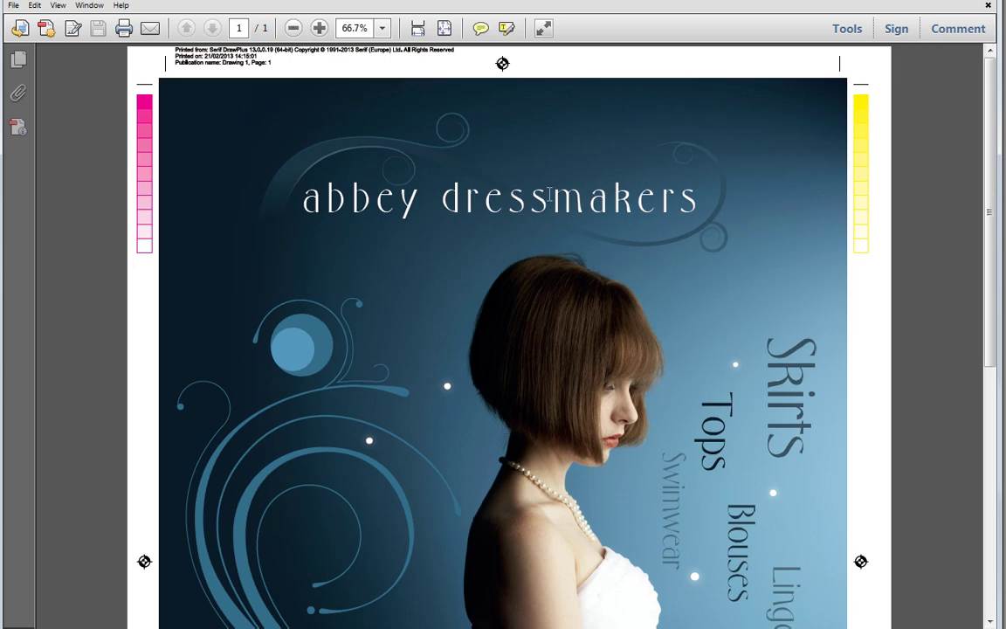
pyautogui.moveTo(992, 147); pyautogui.dragTo(990, 110)
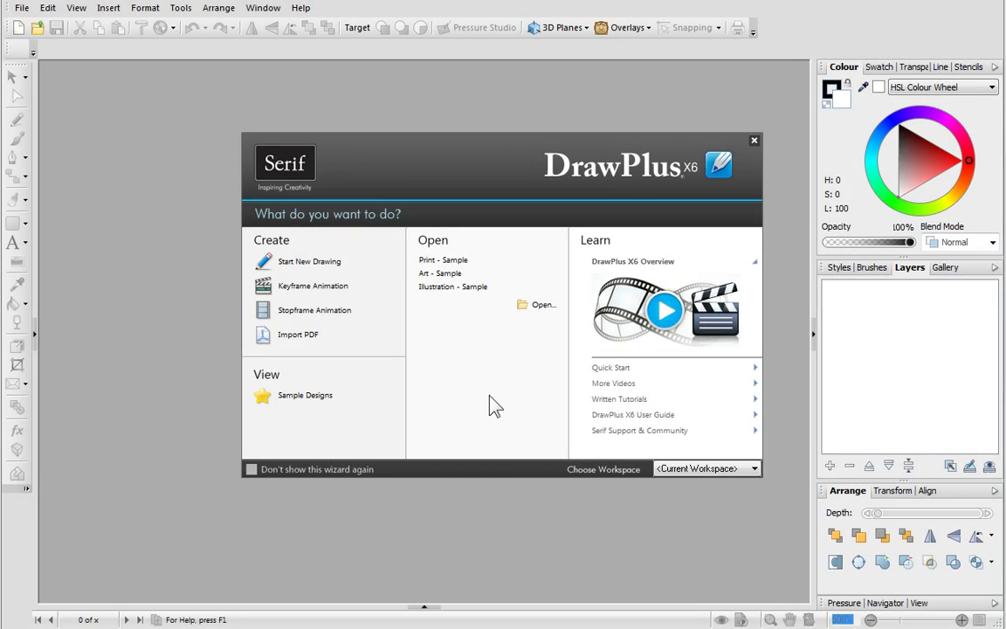
# - Load the Dressmakers print sample from the Startup Wizard's Sample Designs
pyautogui.click(325, 398)
pyautogui.moveTo(765, 173); pyautogui.dragTo(762, 371)
pyautogui.click(672, 319)
pyautogui.click(611, 491)
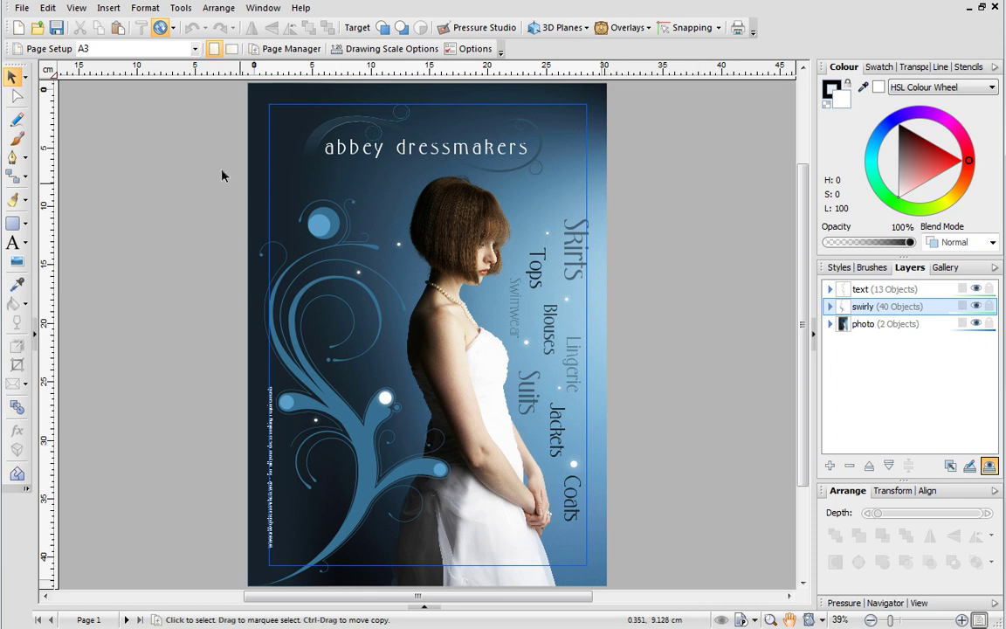
# - Start File > Publish as PDF and display the list of available PDF profiles
pyautogui.click(22, 8)
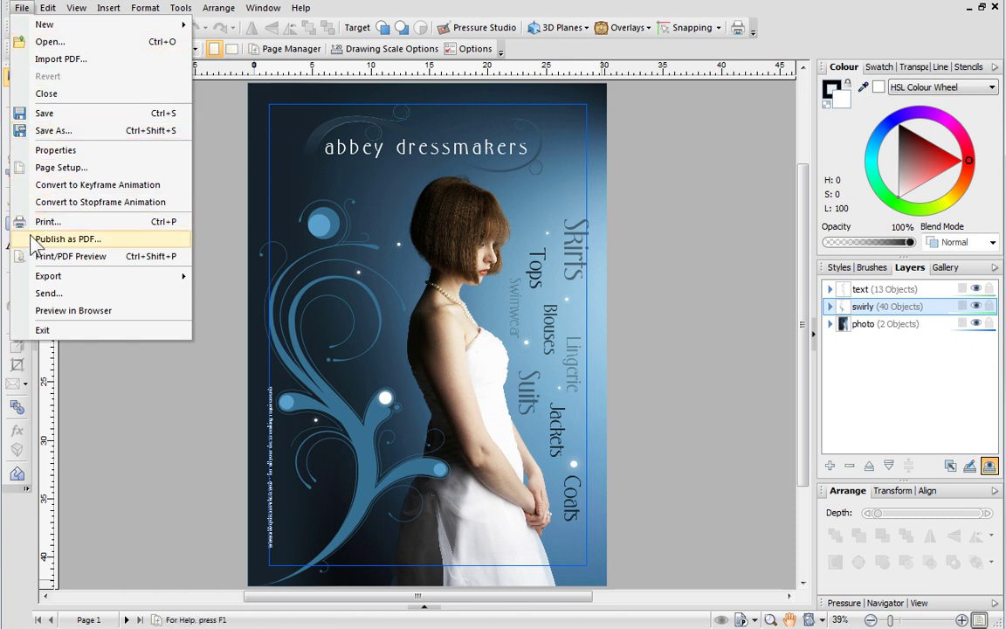
pyautogui.click(61, 239)
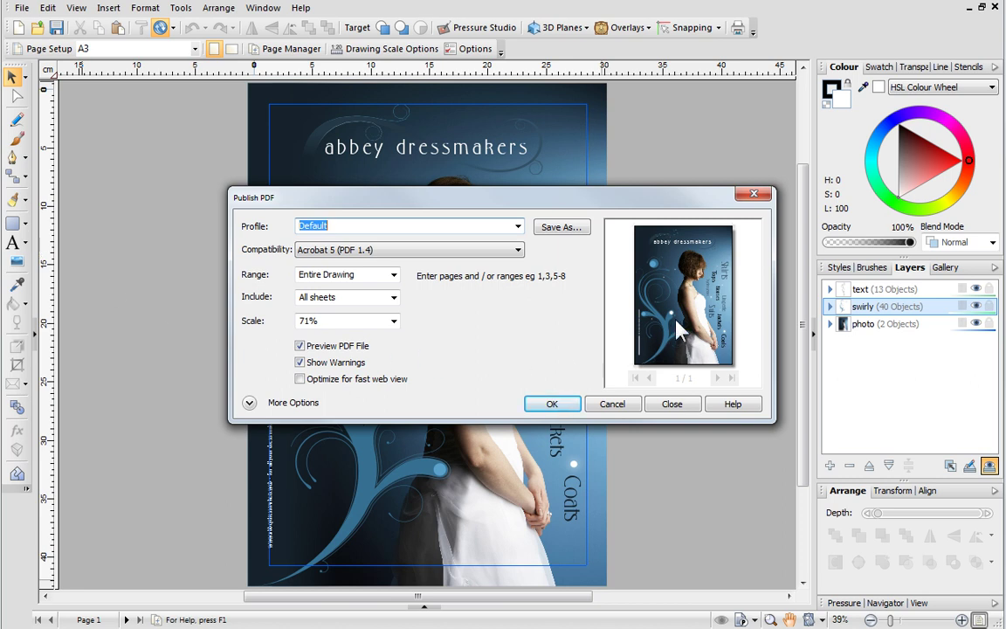
pyautogui.click(518, 227)
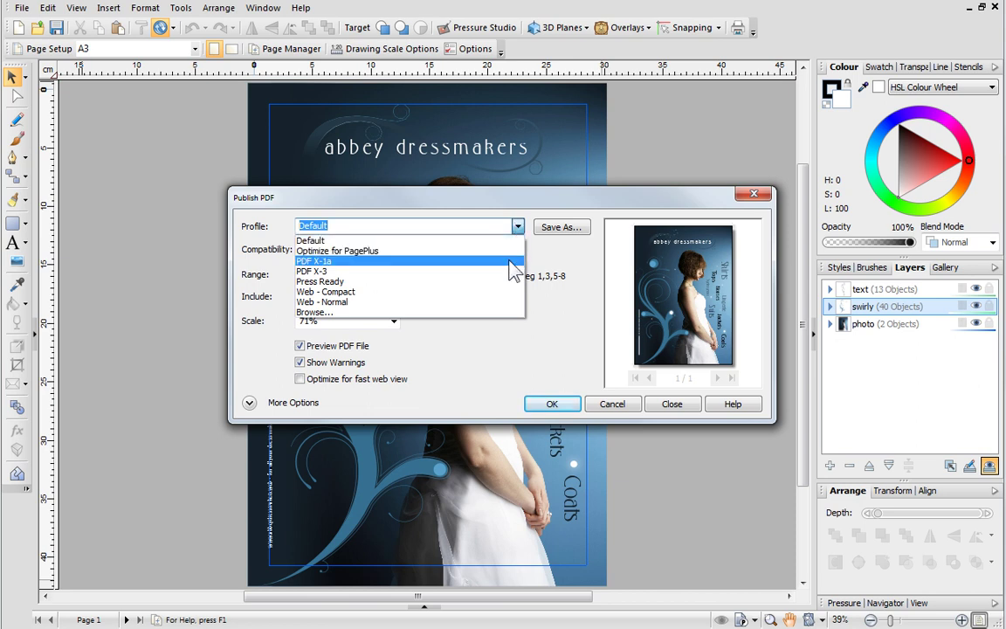
# - Settle on the PDF X-1a profile after briefly trying Web - Compact, giving PDF/X-1a compatibility
pyautogui.click(509, 262)
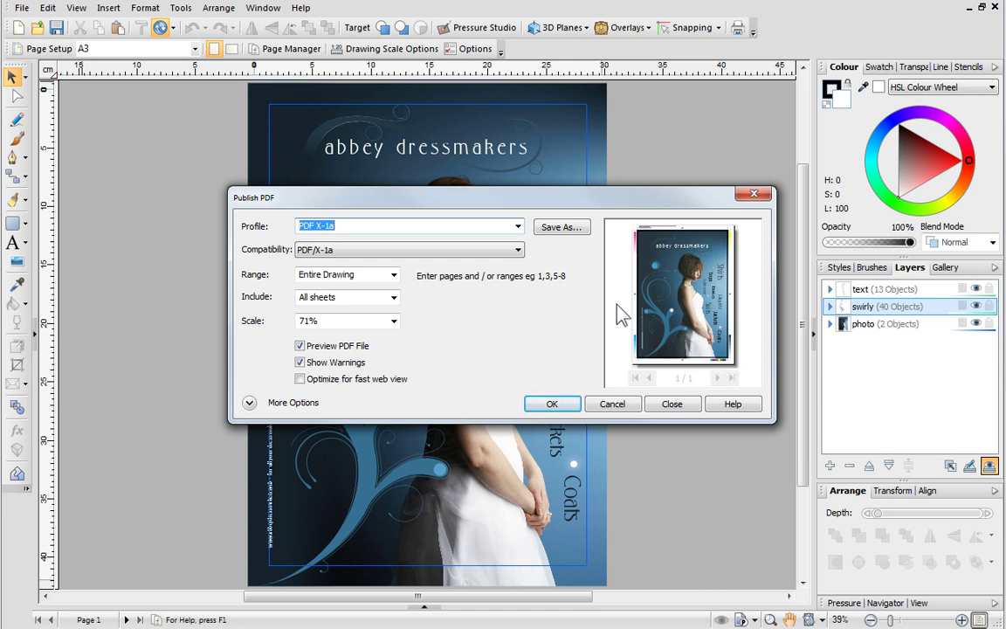
pyautogui.click(518, 227)
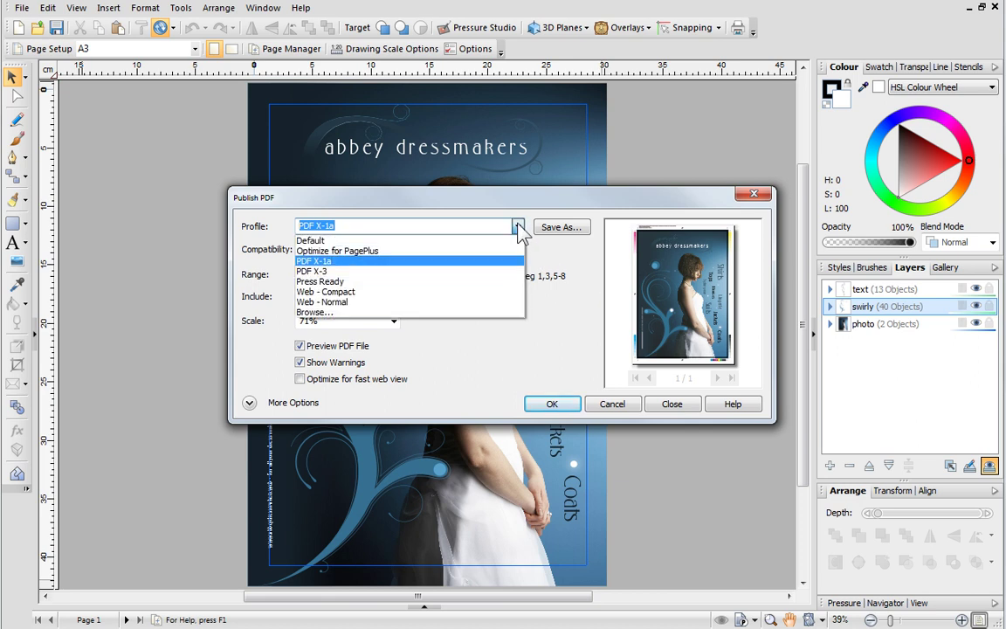
pyautogui.click(513, 291)
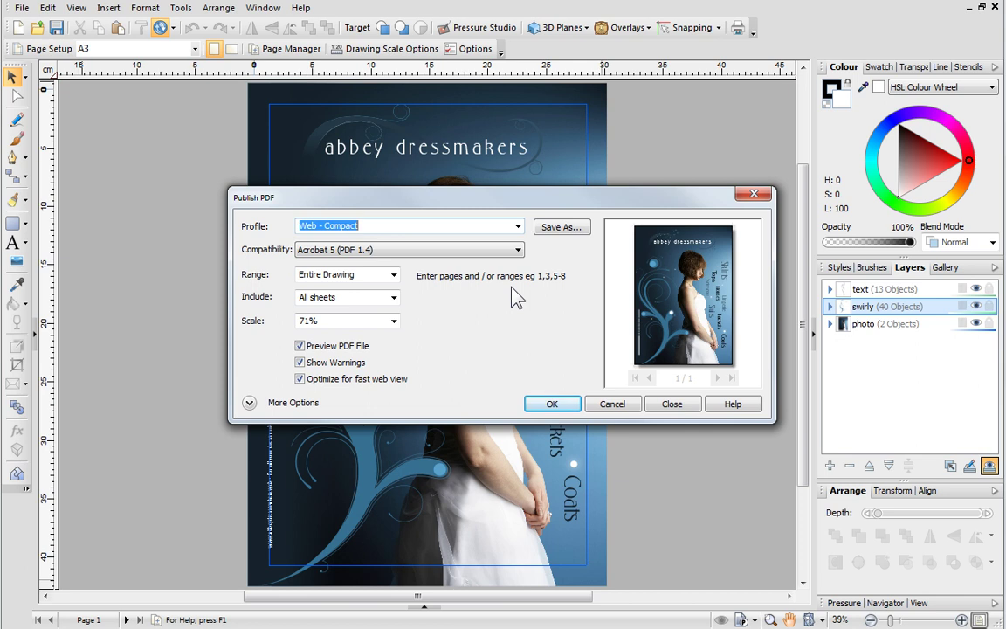
pyautogui.click(518, 226)
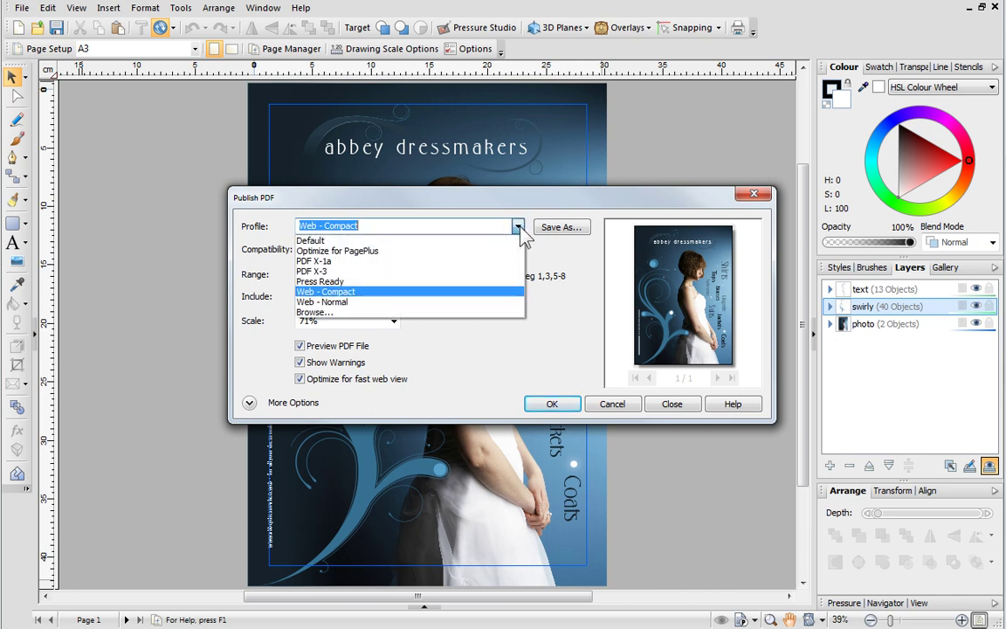
pyautogui.click(511, 261)
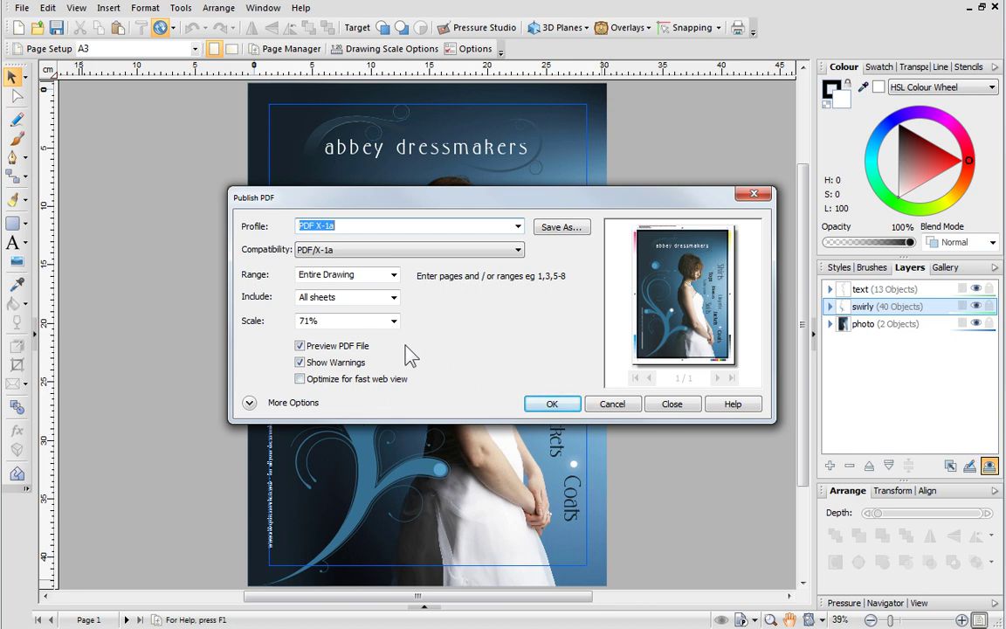
pyautogui.click(394, 275)
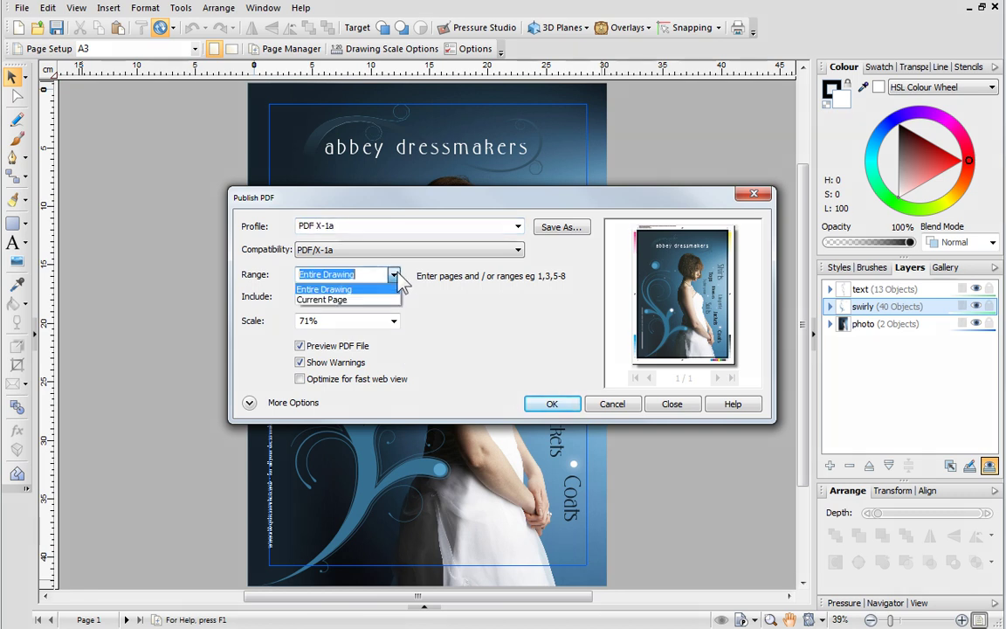
pyautogui.click(395, 276)
pyautogui.click(394, 297)
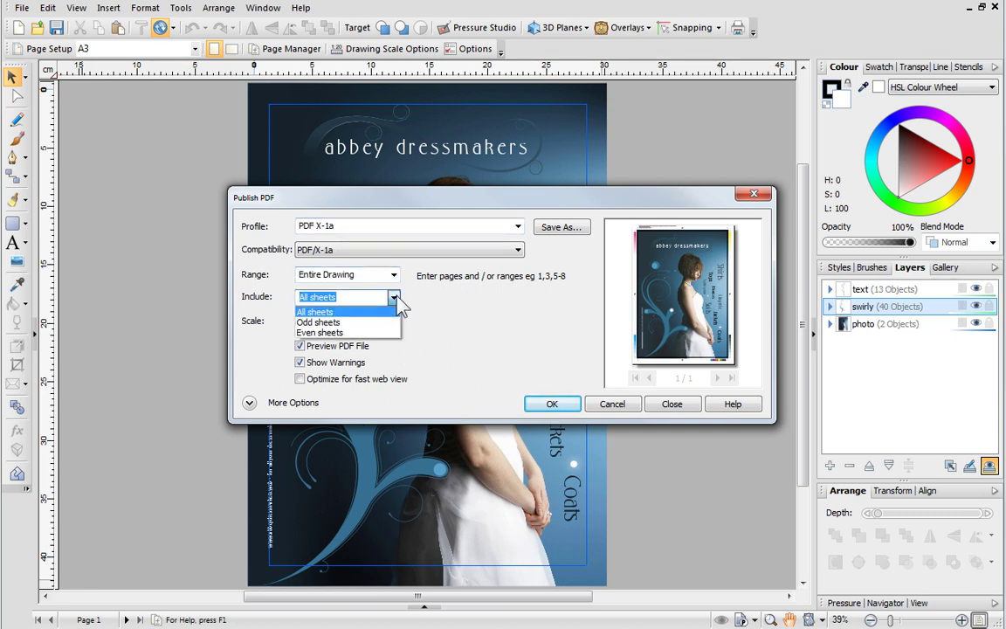
pyautogui.click(395, 297)
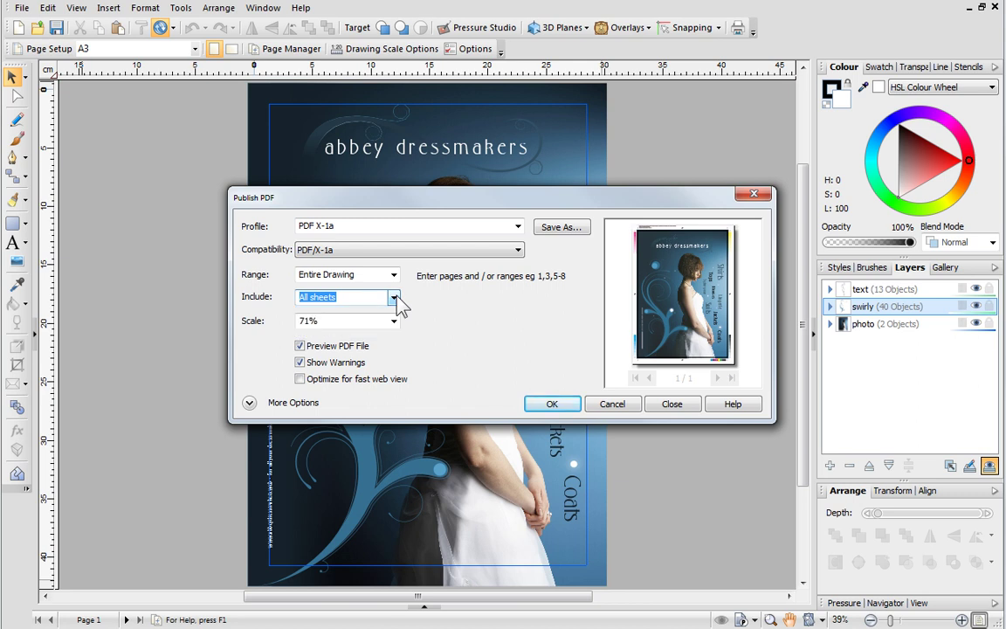
pyautogui.click(394, 321)
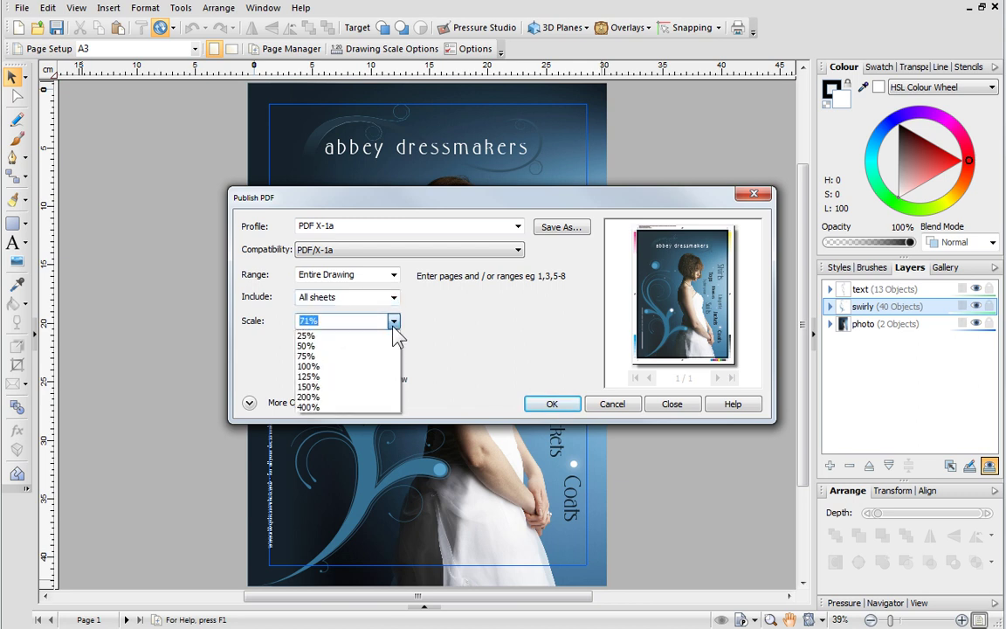
pyautogui.click(393, 326)
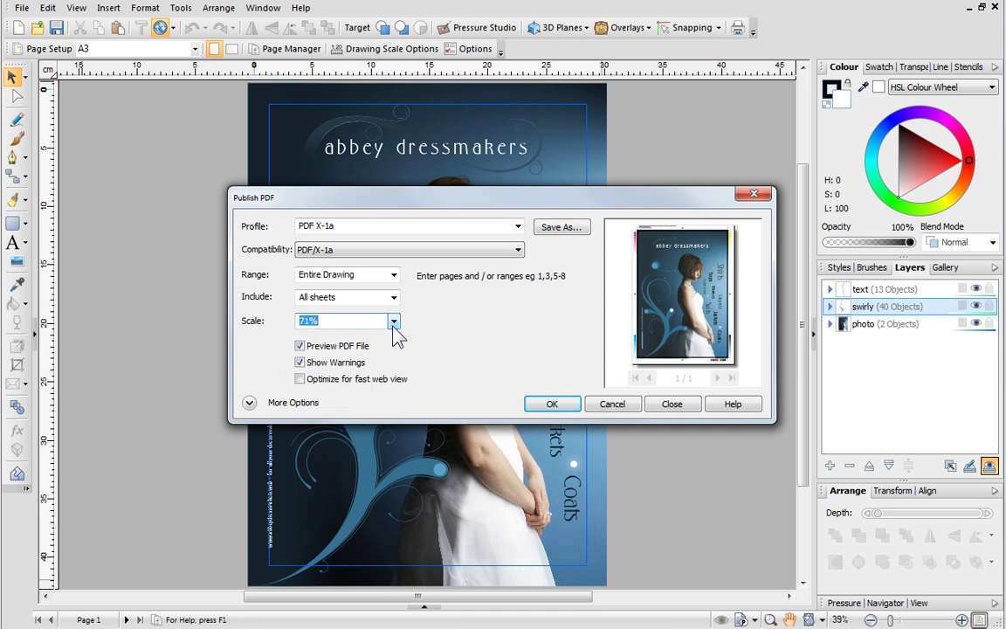
pyautogui.click(249, 404)
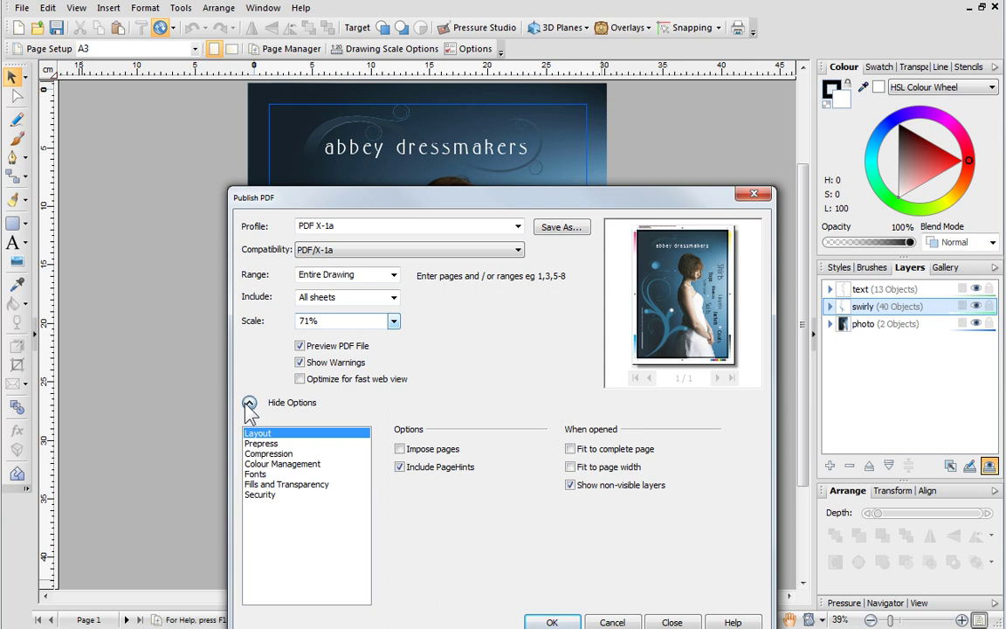
pyautogui.click(249, 404)
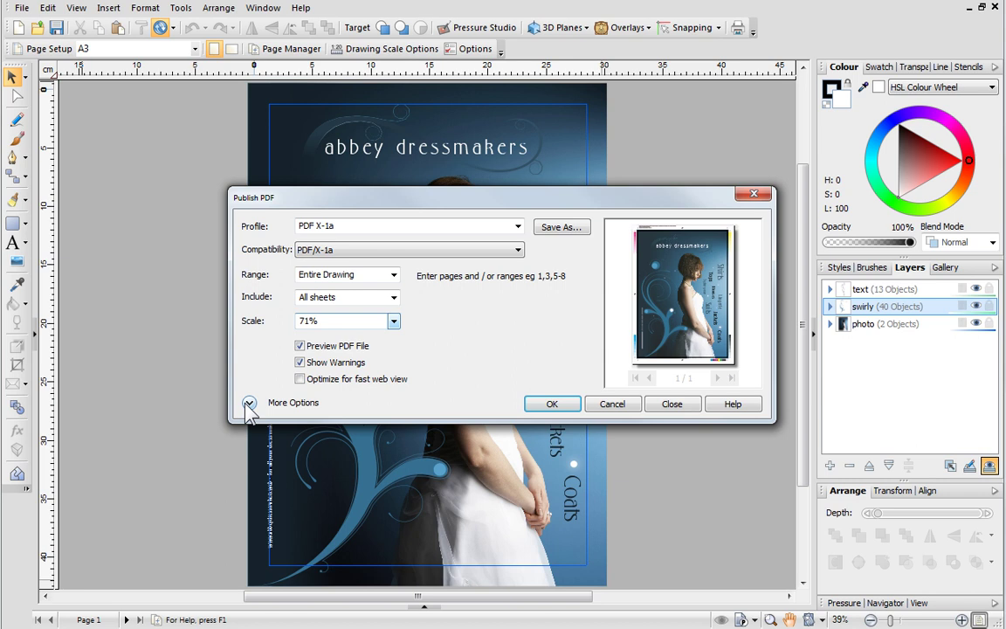
pyautogui.click(732, 405)
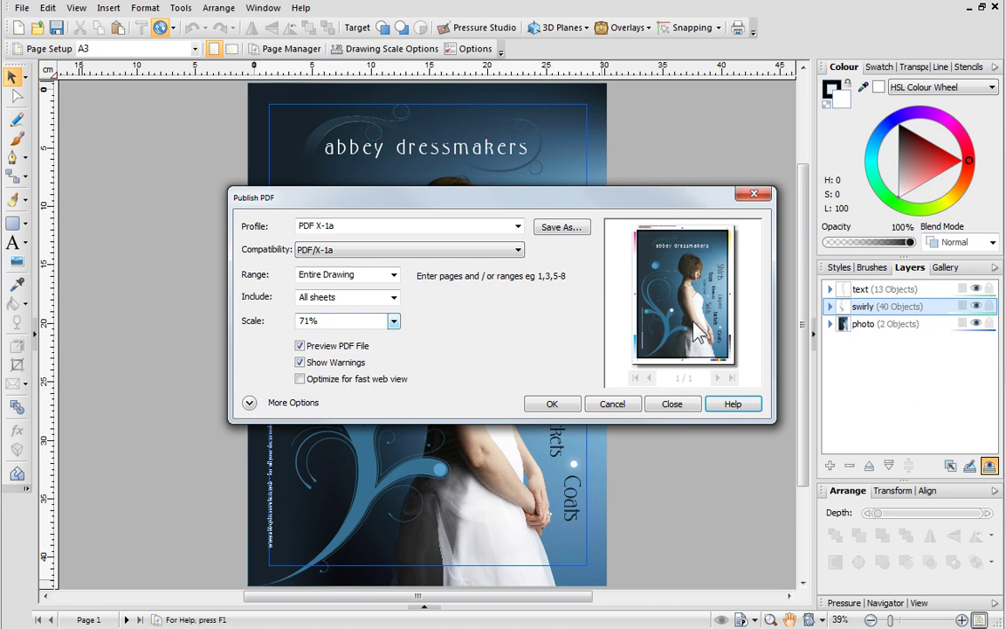
# - Accept the PDF settings and name the file A3poster_hires in My Documents
pyautogui.click(552, 403)
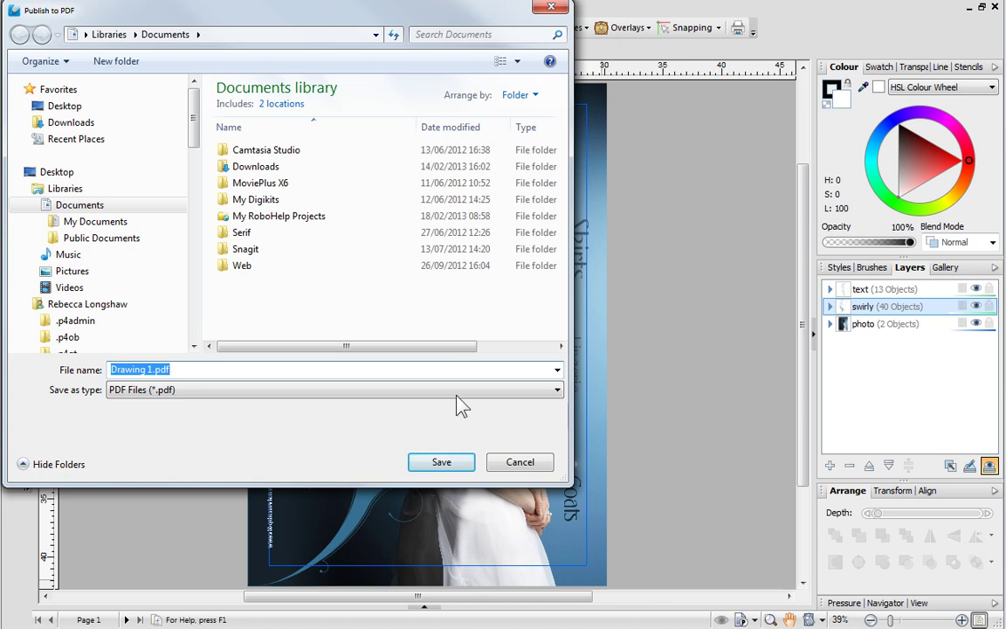
pyautogui.click(120, 223)
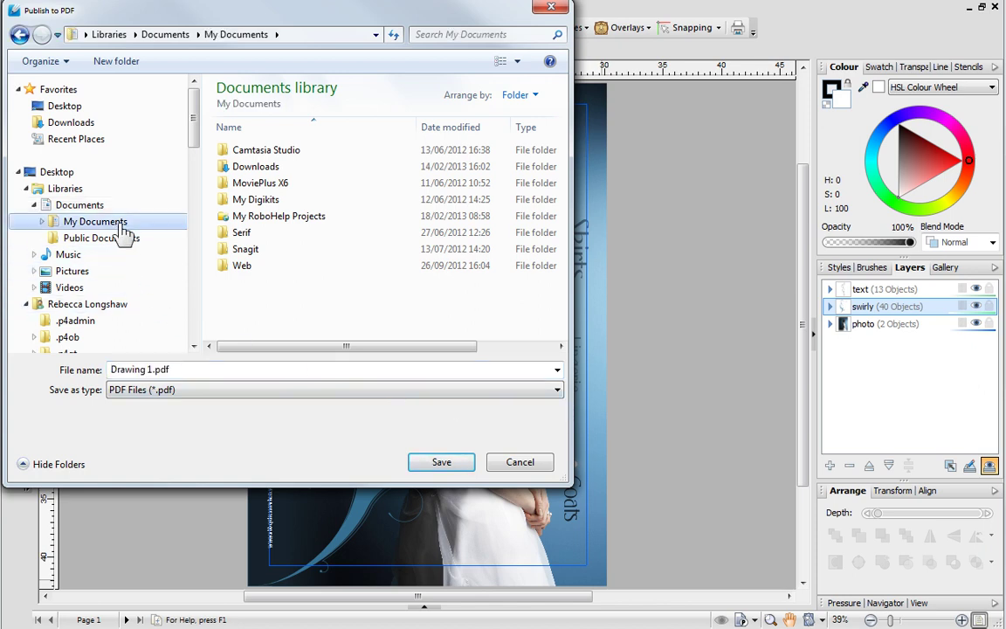
pyautogui.click(138, 370)
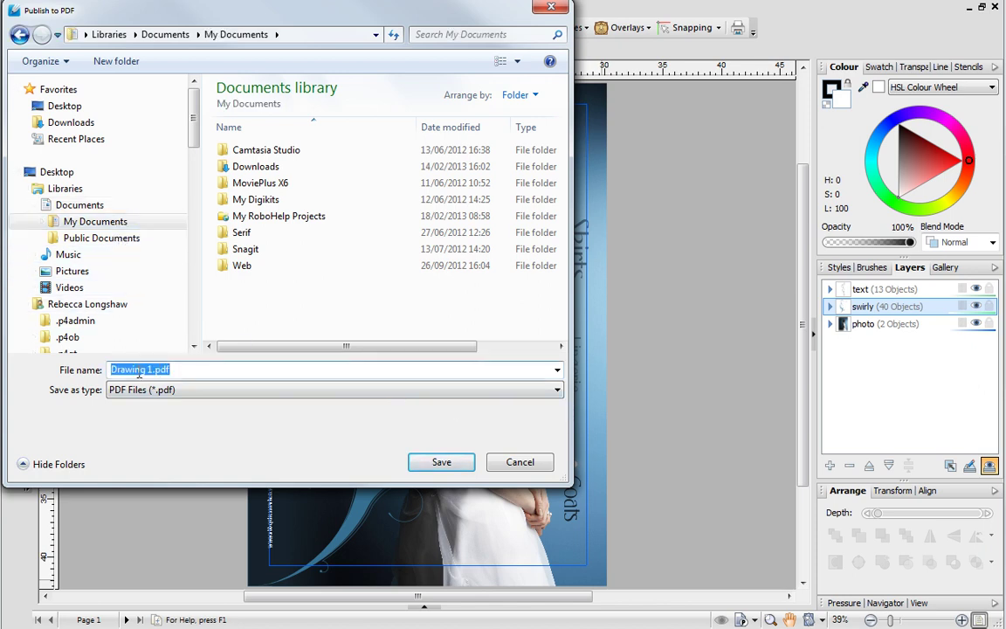
pyautogui.write('A3poster_')
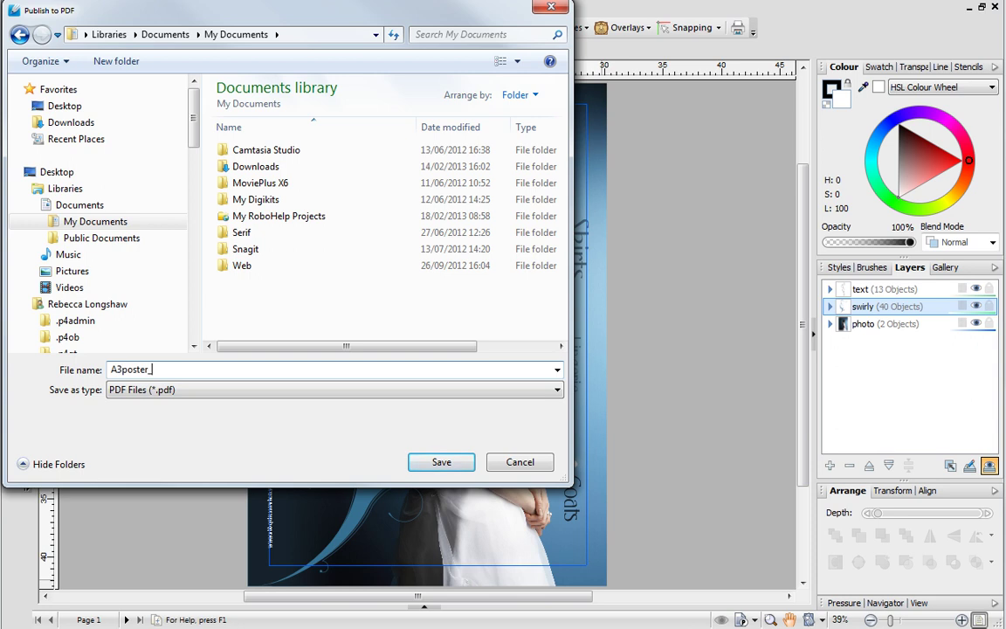
pyautogui.write('hires')
# - Save the A3poster_hires PDF so the poster starts publishing
pyautogui.click(424, 467)
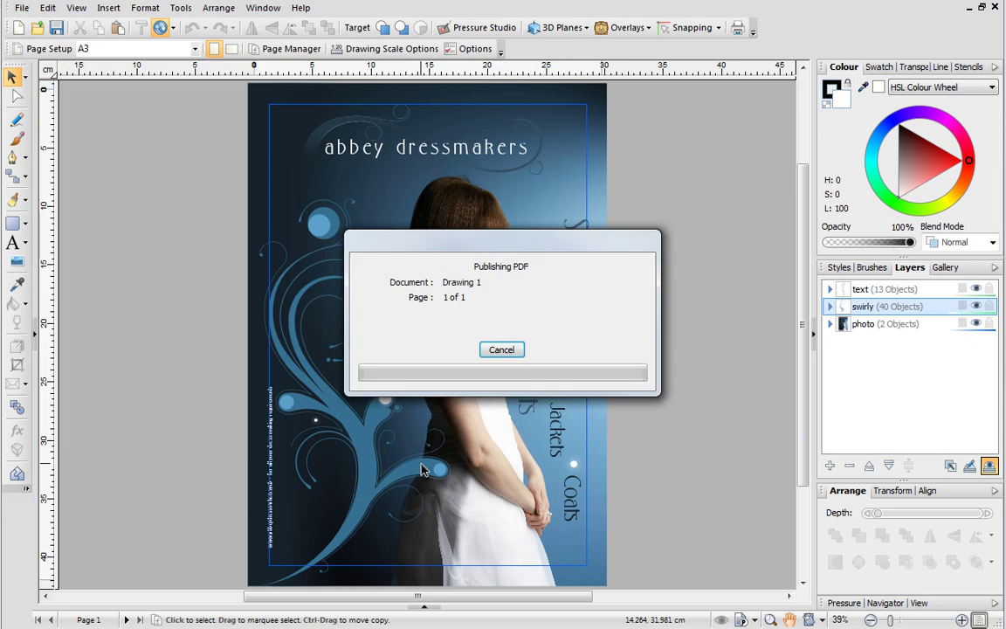